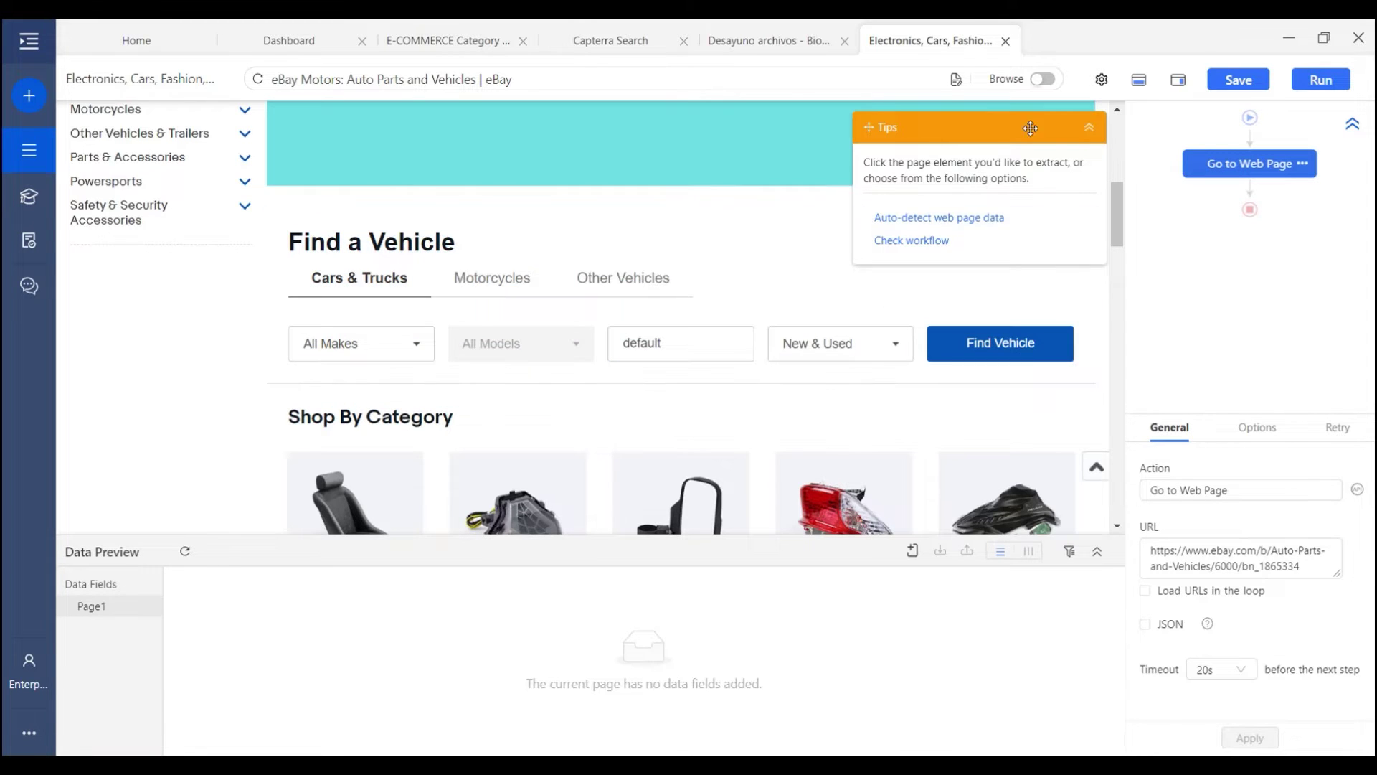
In Browse mode, pick make AMC and model AMX on eBay's Find a Vehicle form, then exit Browse mode
click(1042, 79)
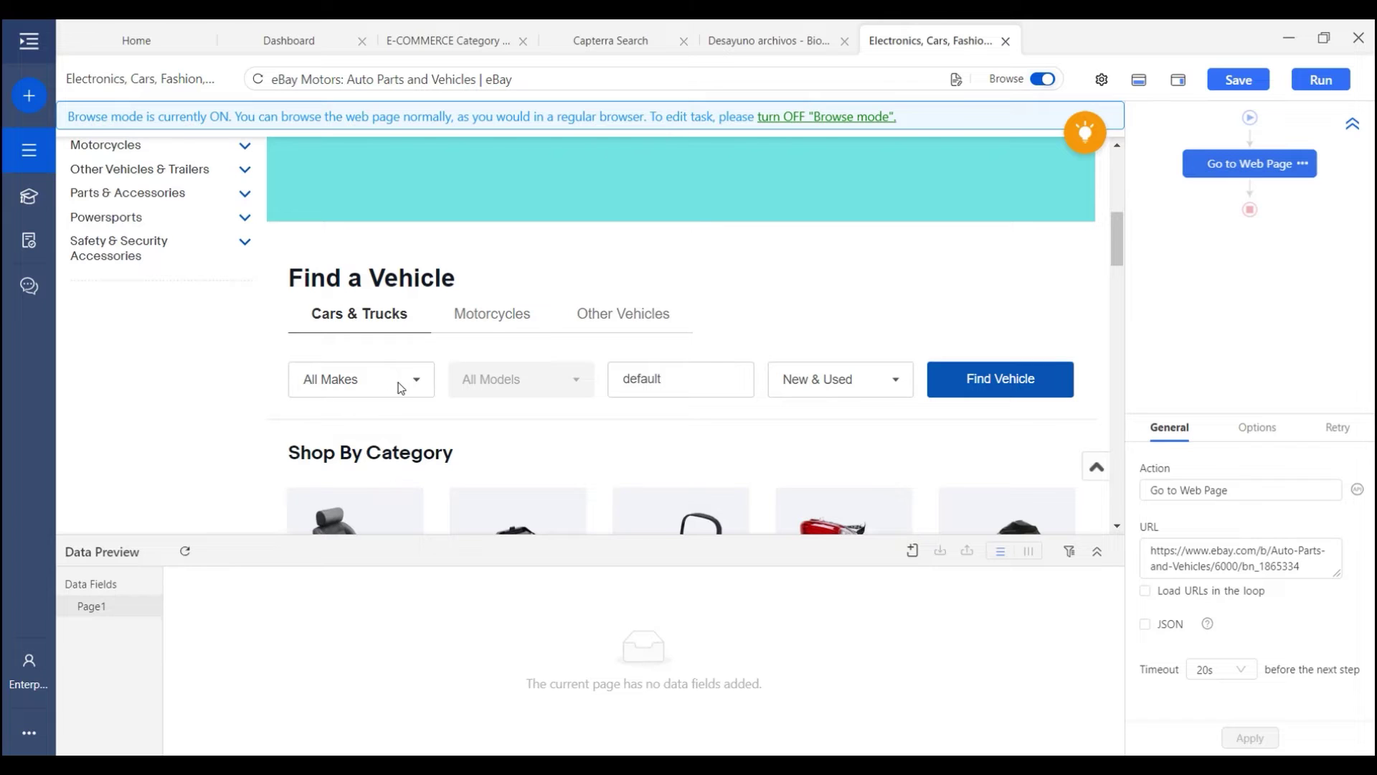
click(375, 375)
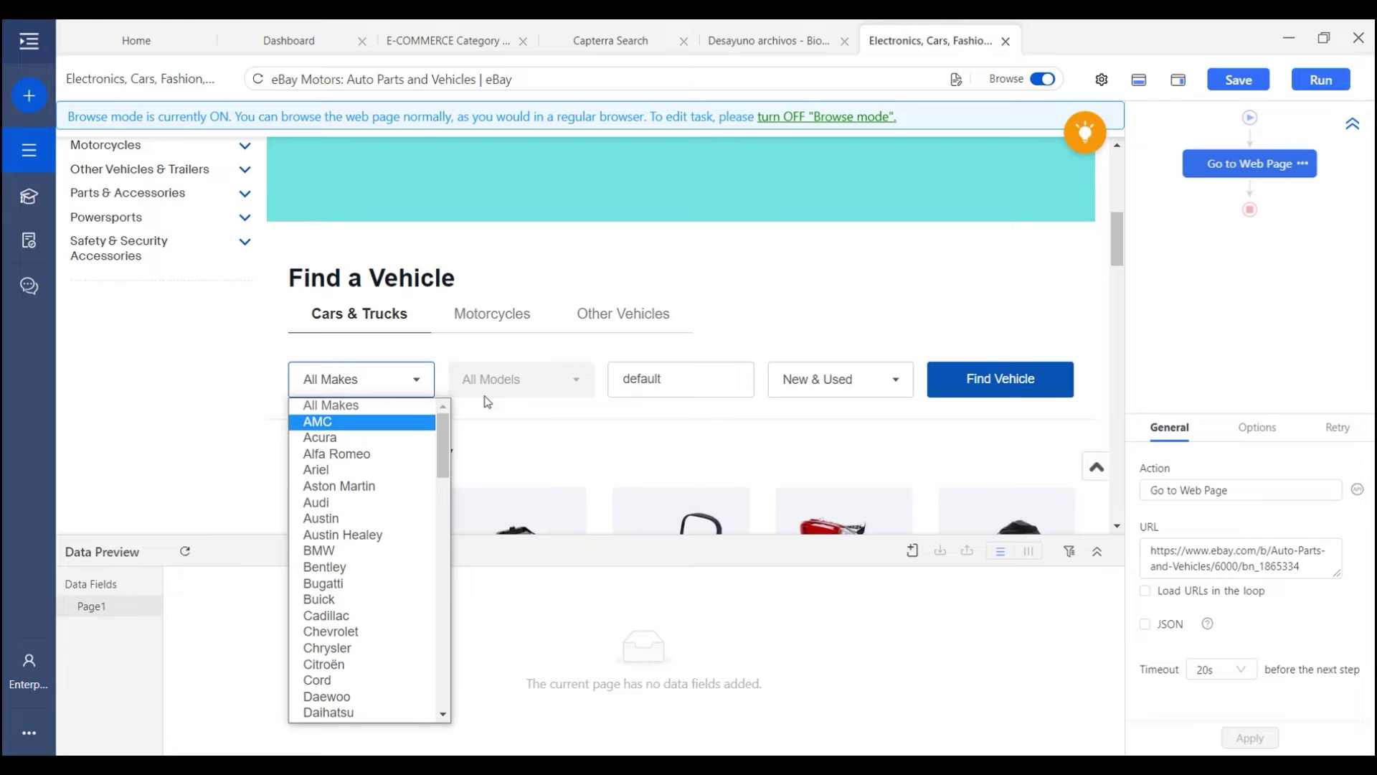
click(406, 423)
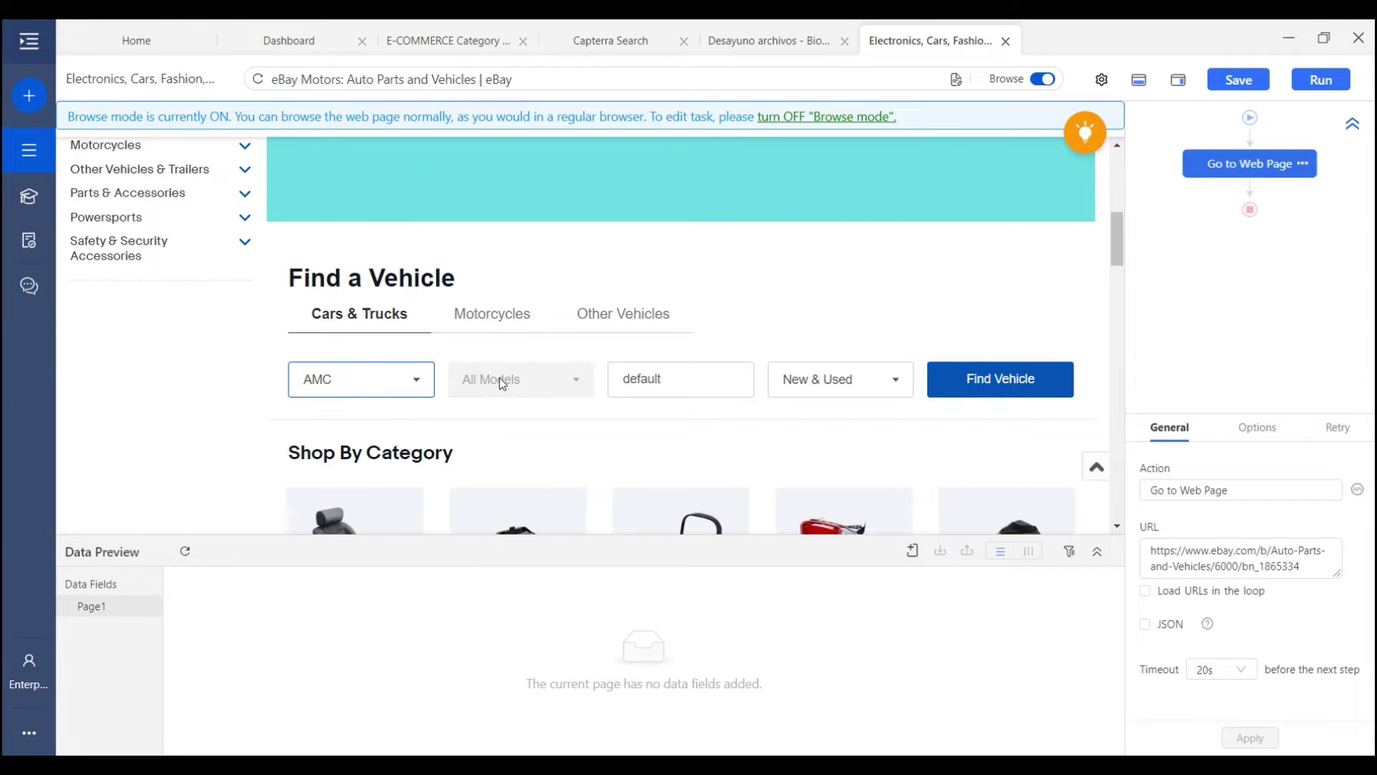
click(529, 379)
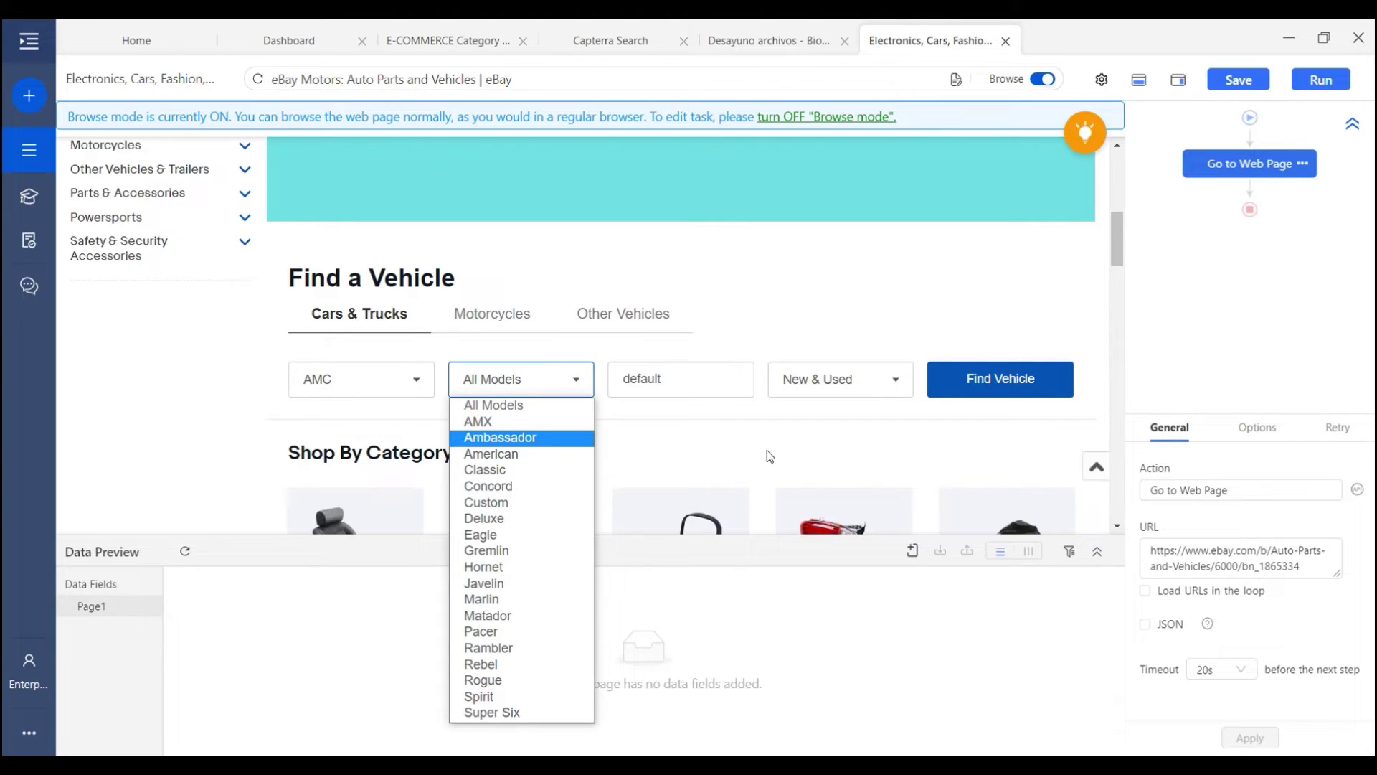
click(540, 425)
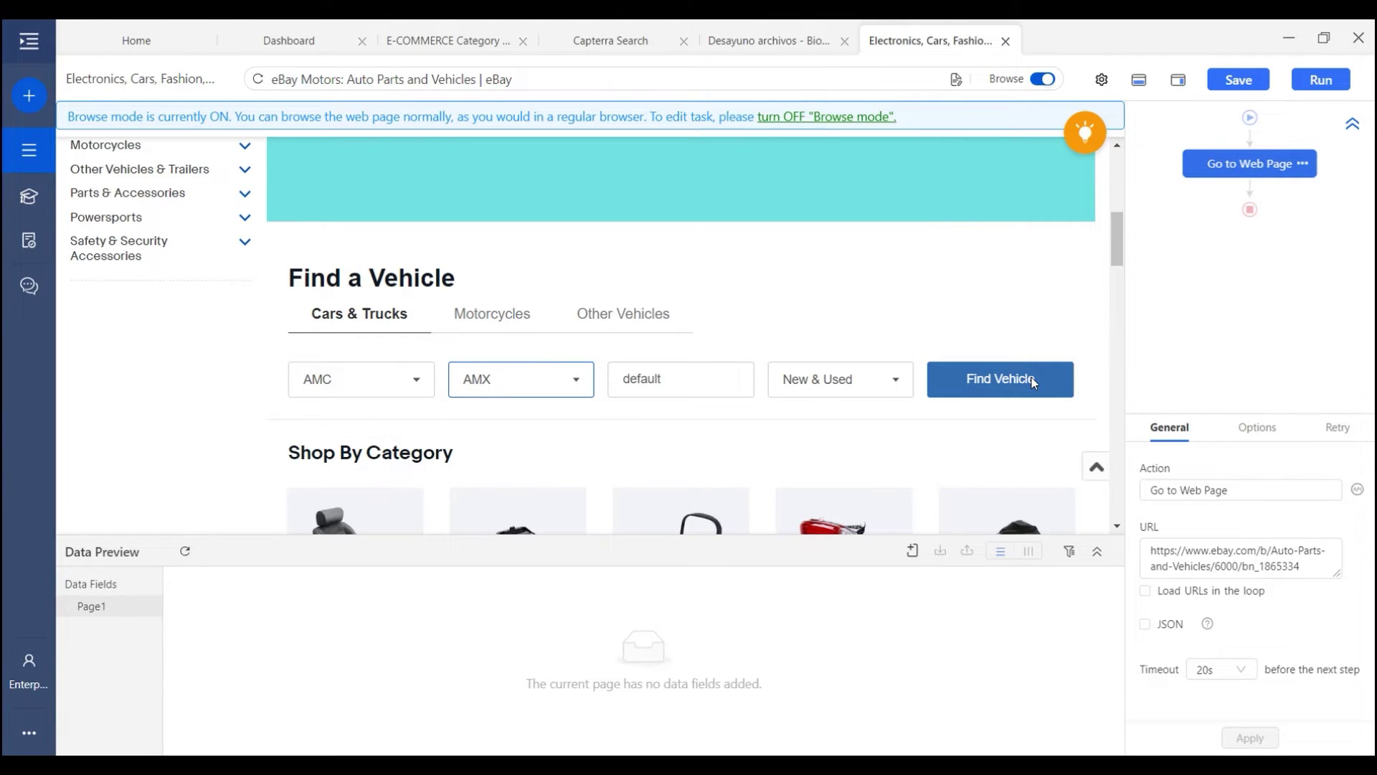
scroll(772, 316, down, 2)
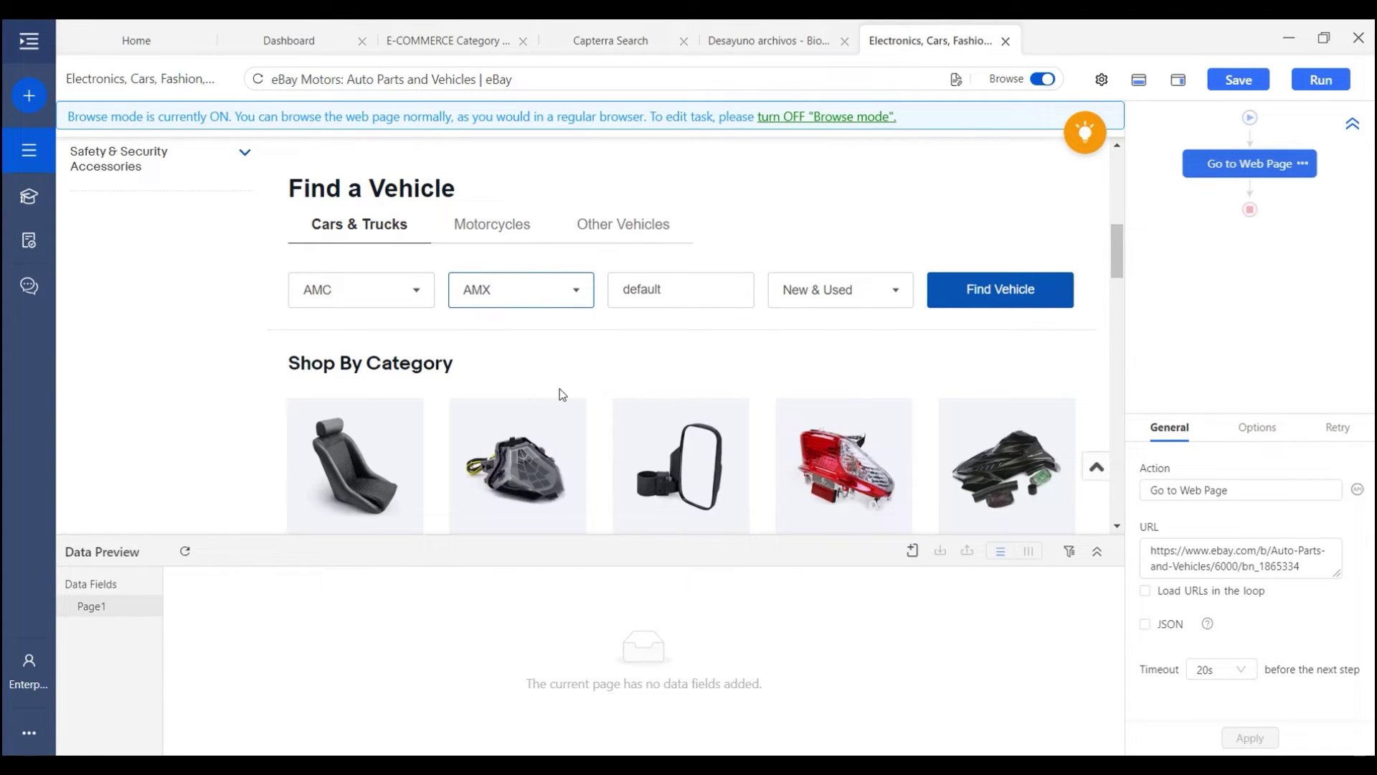
click(1053, 84)
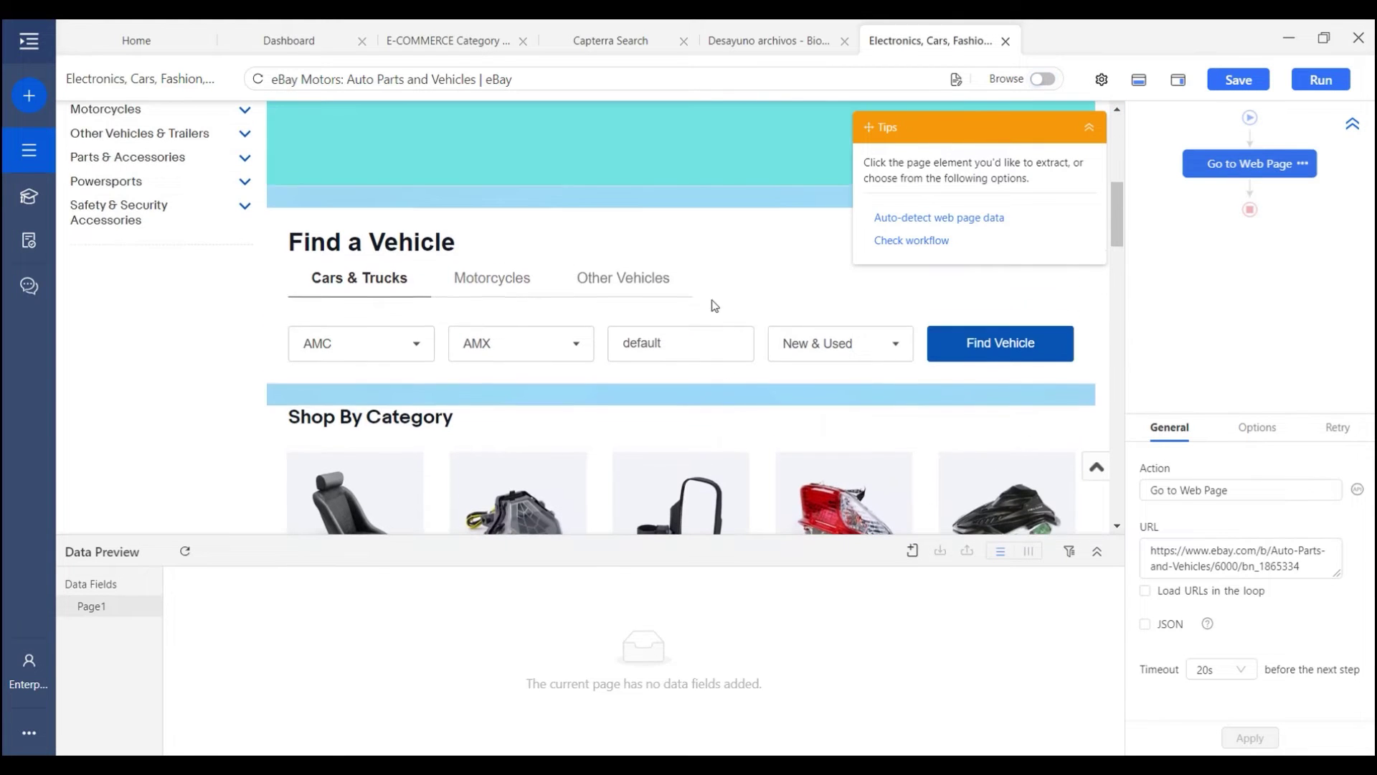
Create a Loop Item with a Switch Dropdown step over the options of the make dropdown
click(417, 362)
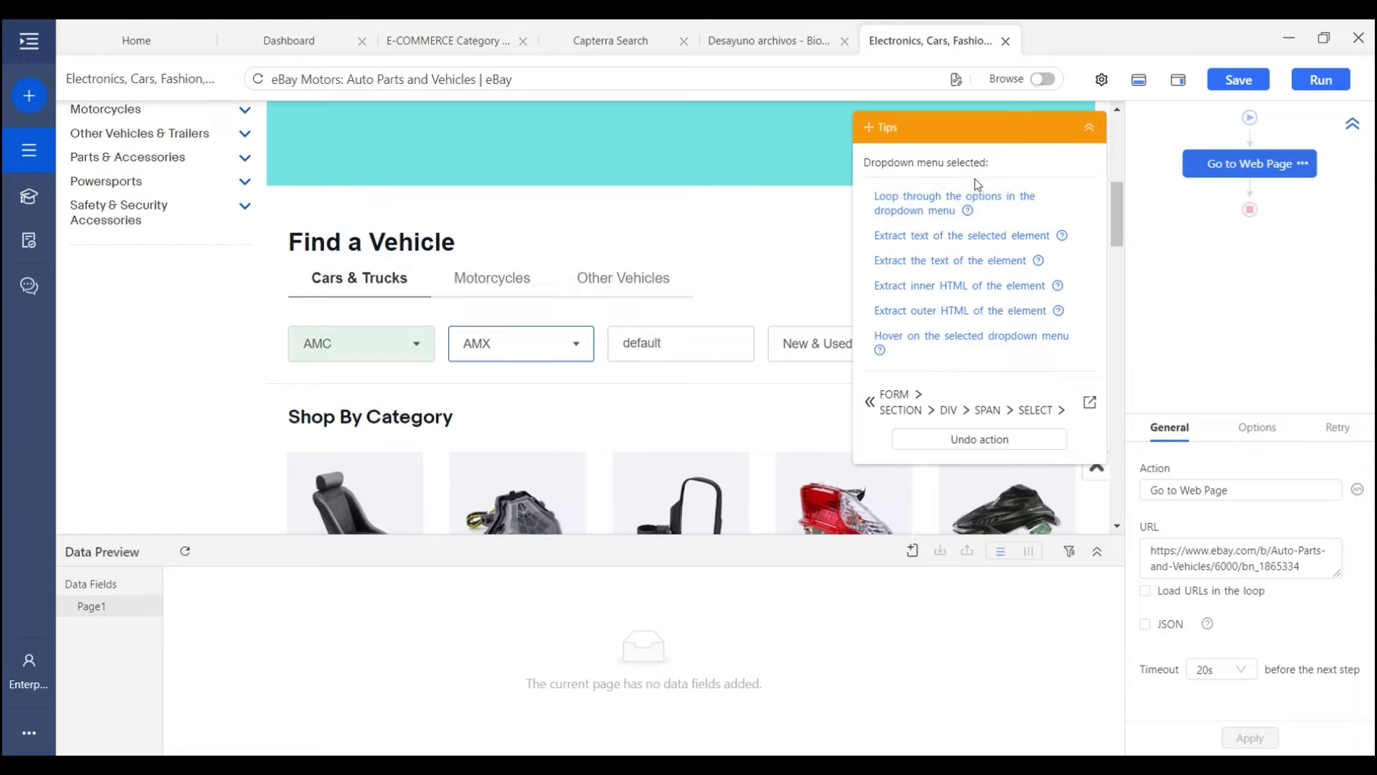
click(936, 208)
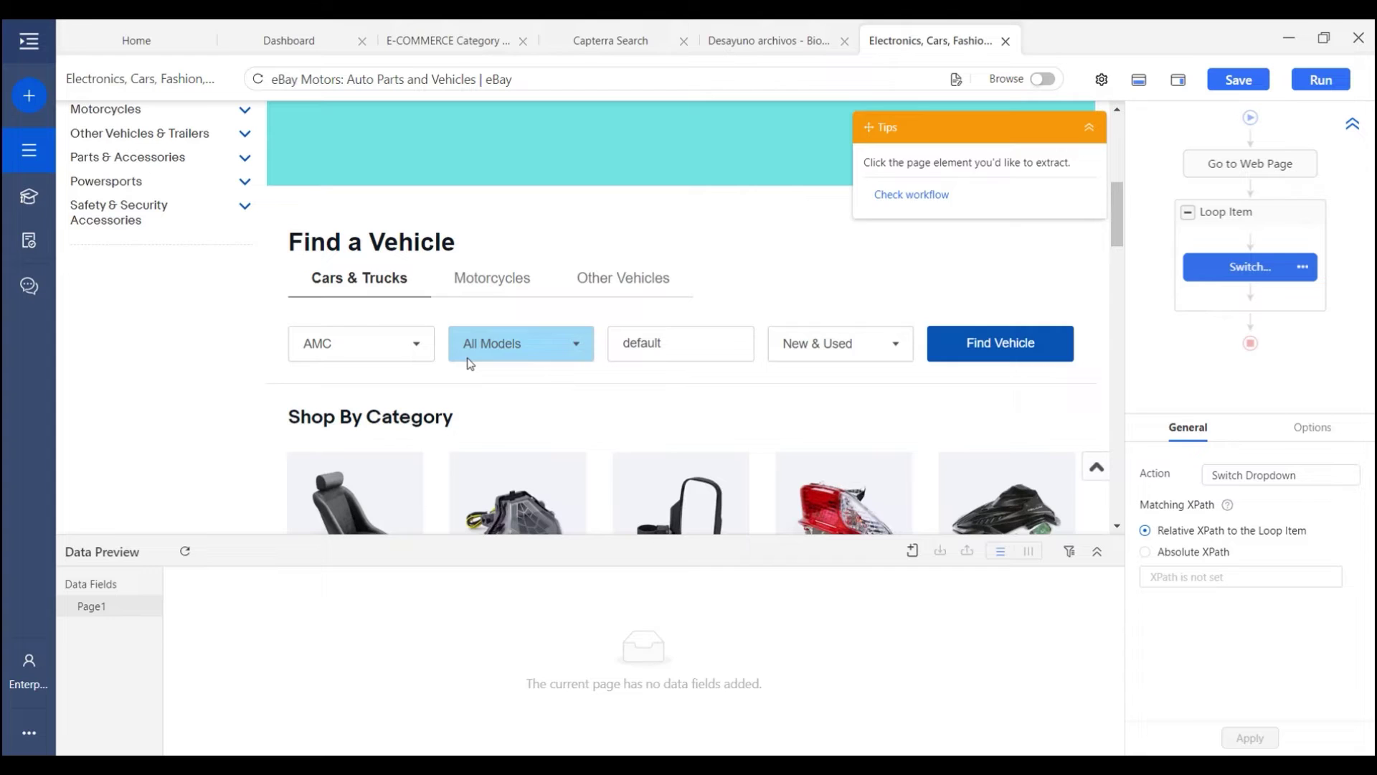
Add Loop Item1 with a Switch Dropdown1 step over the All Models dropdown, nested in the make loop
click(470, 363)
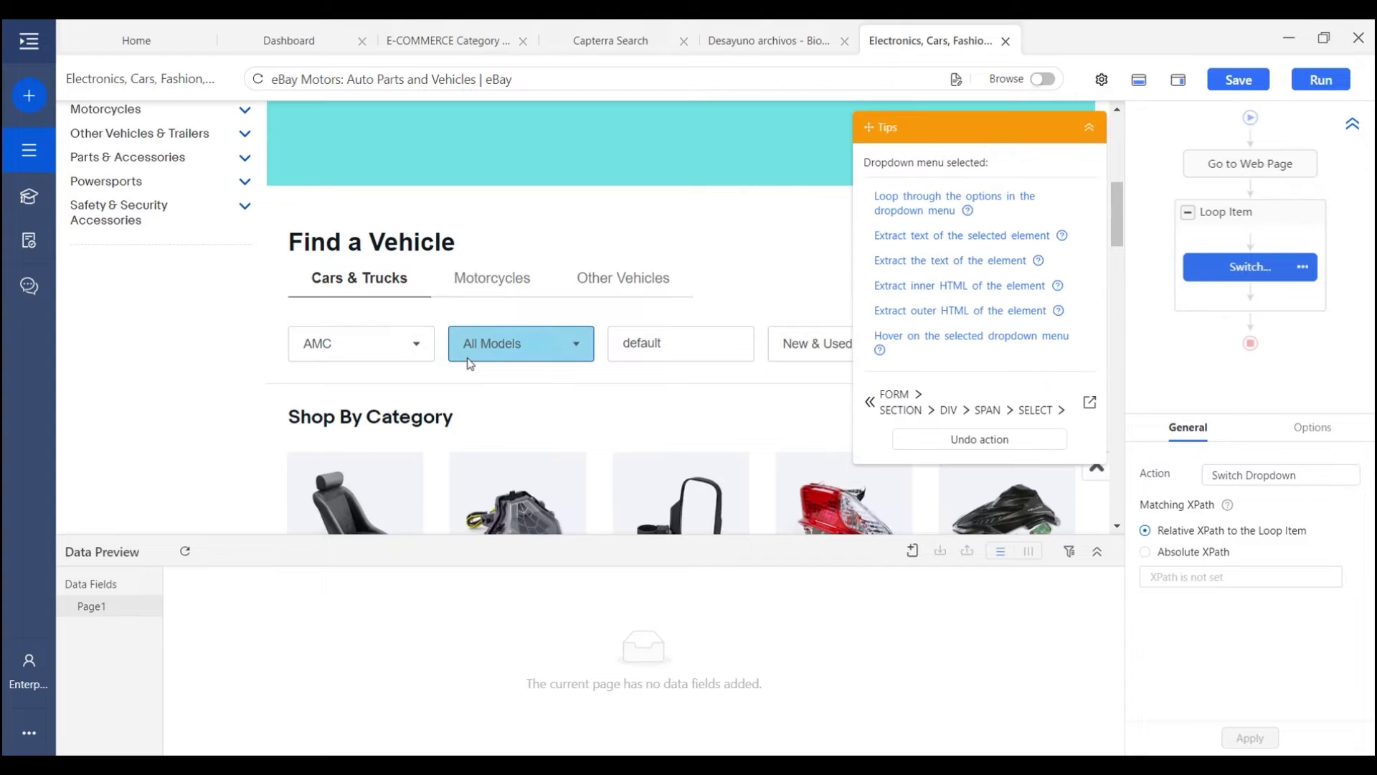
click(939, 213)
scroll(1252, 301, down, 1)
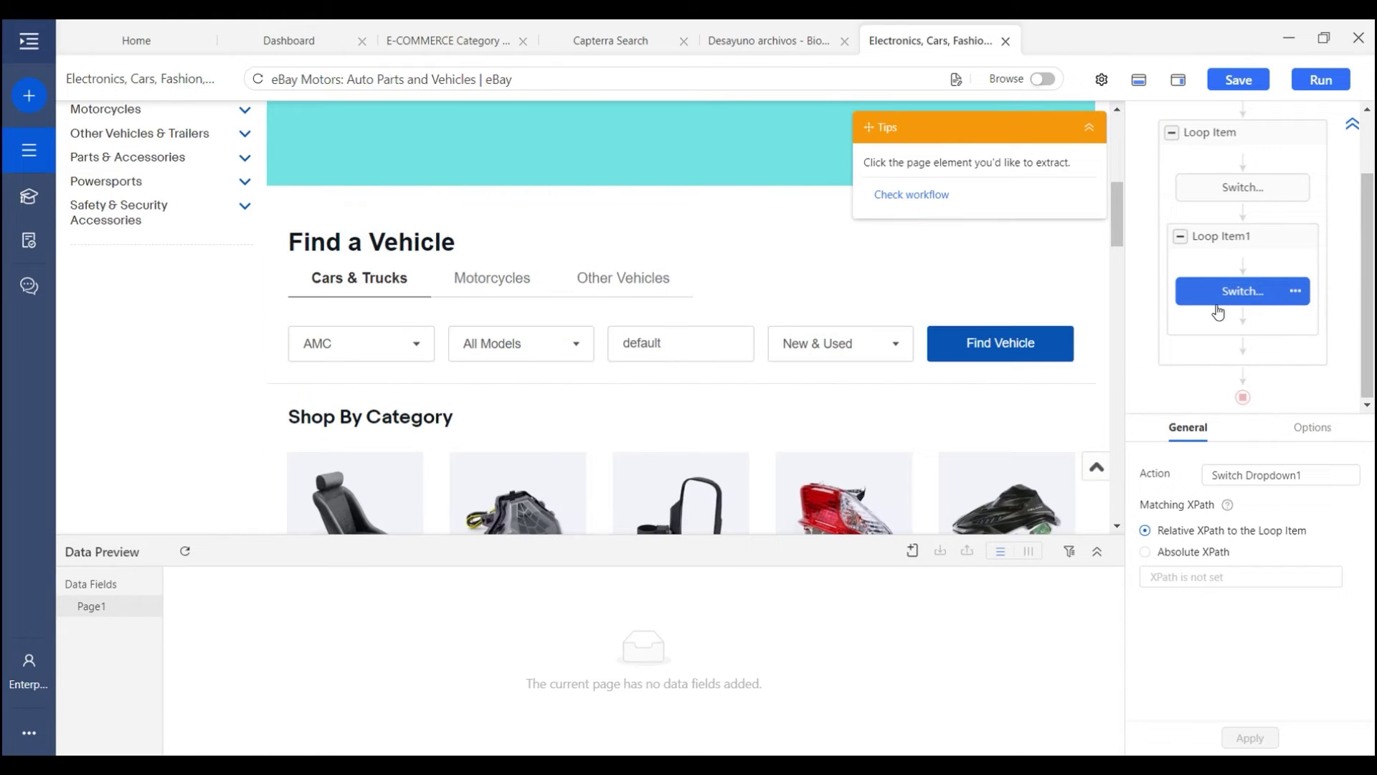
mouse_move(1221, 219)
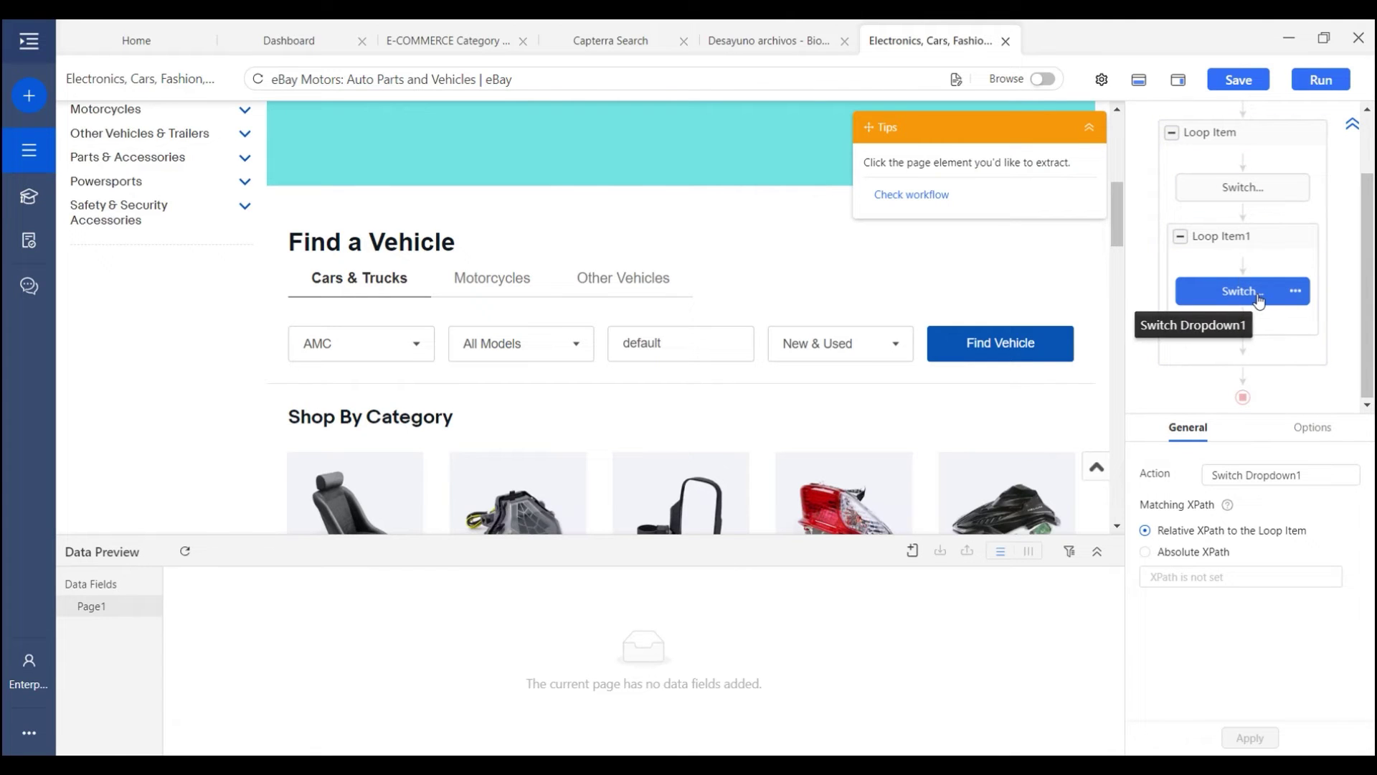
Append [position()=3] after OPTION in the outer Loop Item's Matching XPath and apply it
scroll(1249, 273, up, 1)
click(1236, 226)
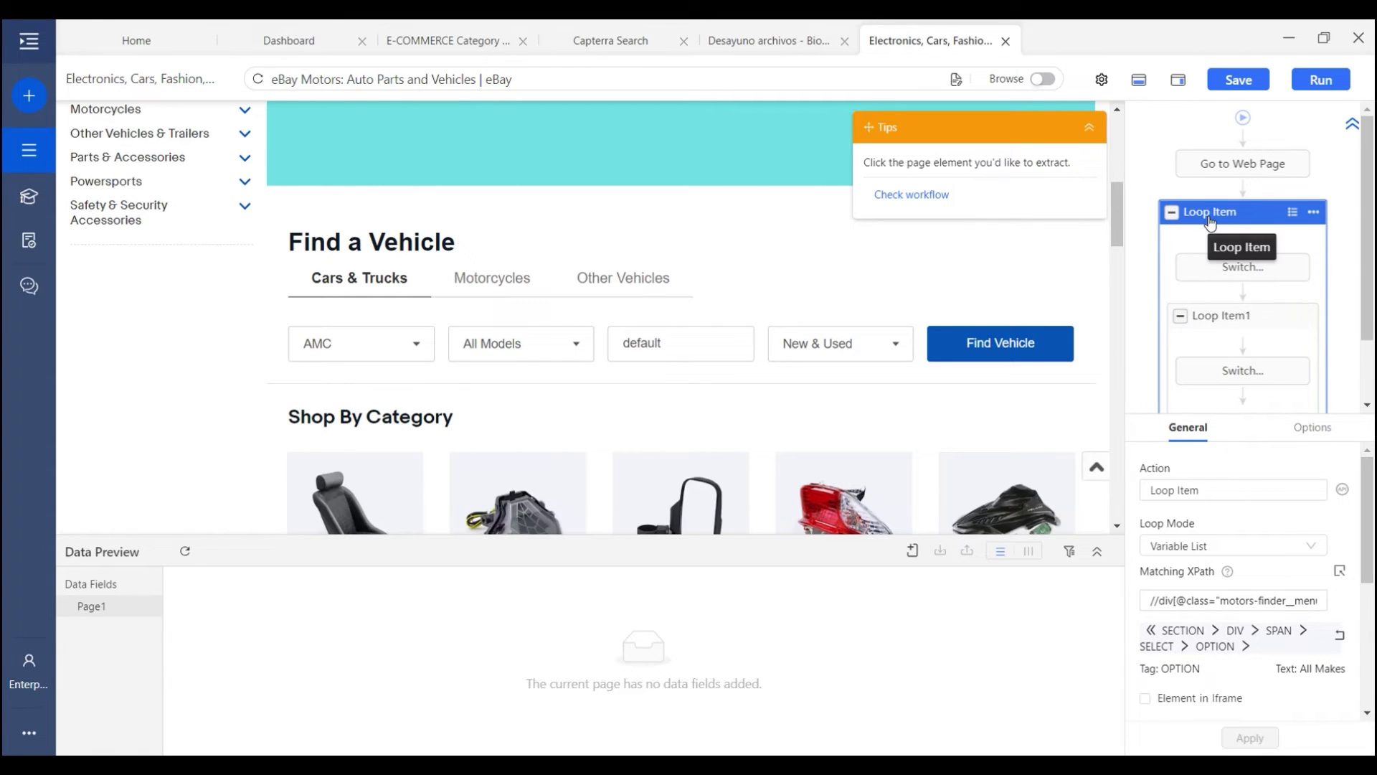
click(1207, 599)
drag(1237, 601, 1342, 617)
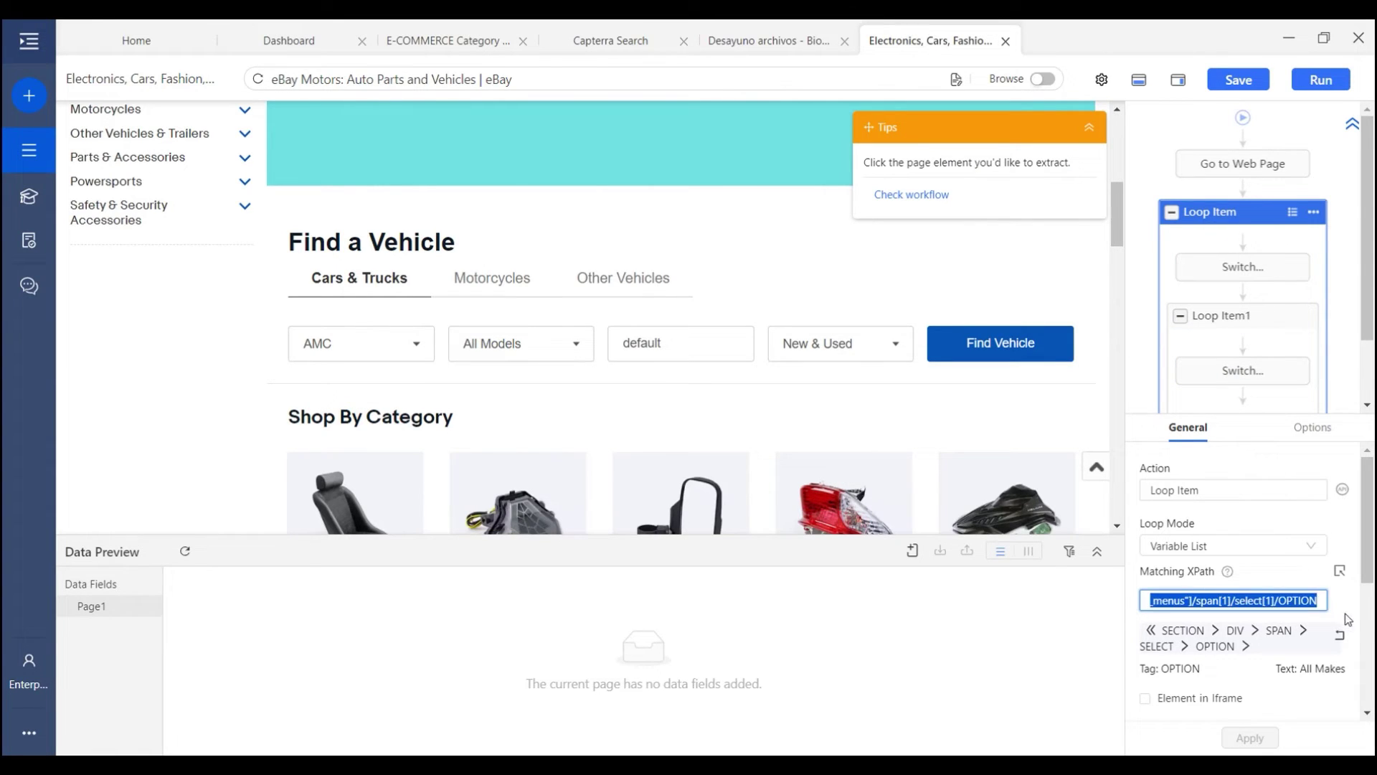
click(1302, 601)
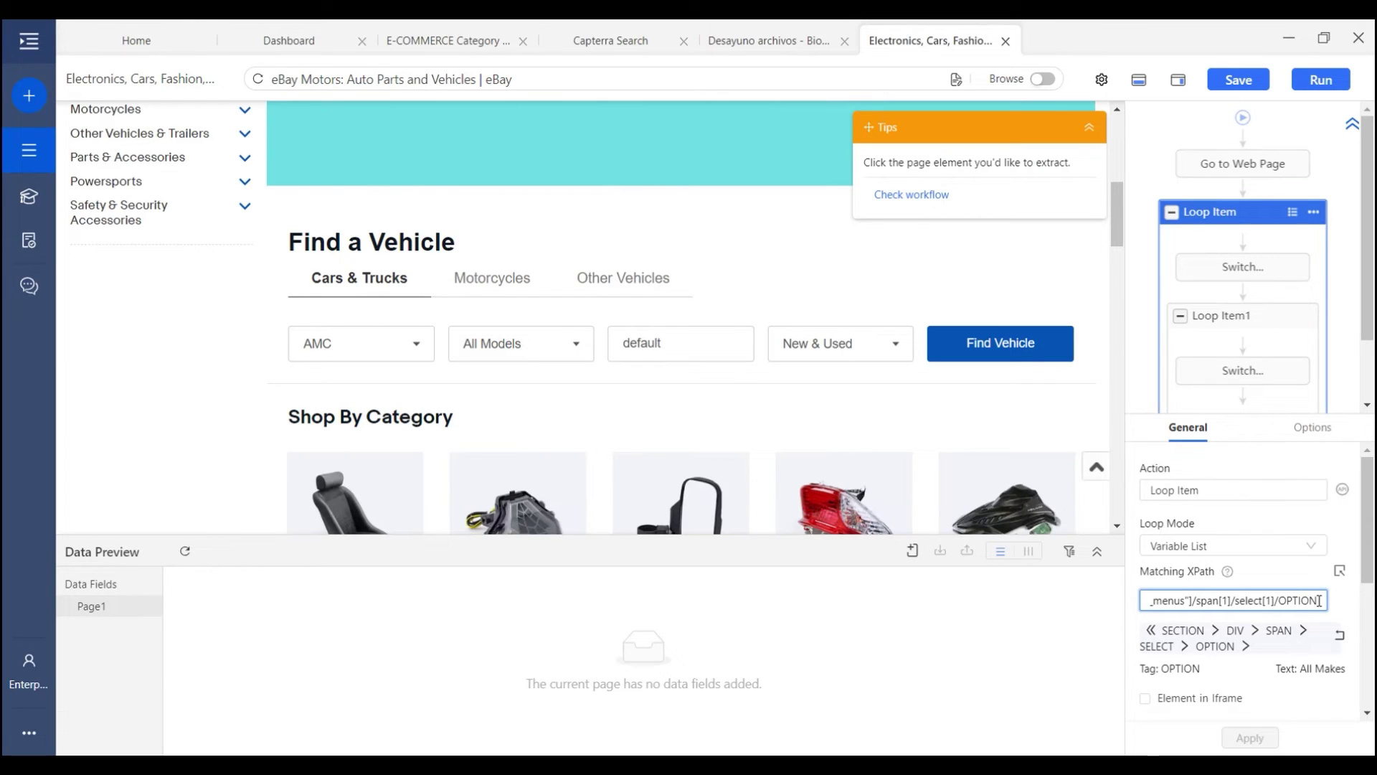
text([)
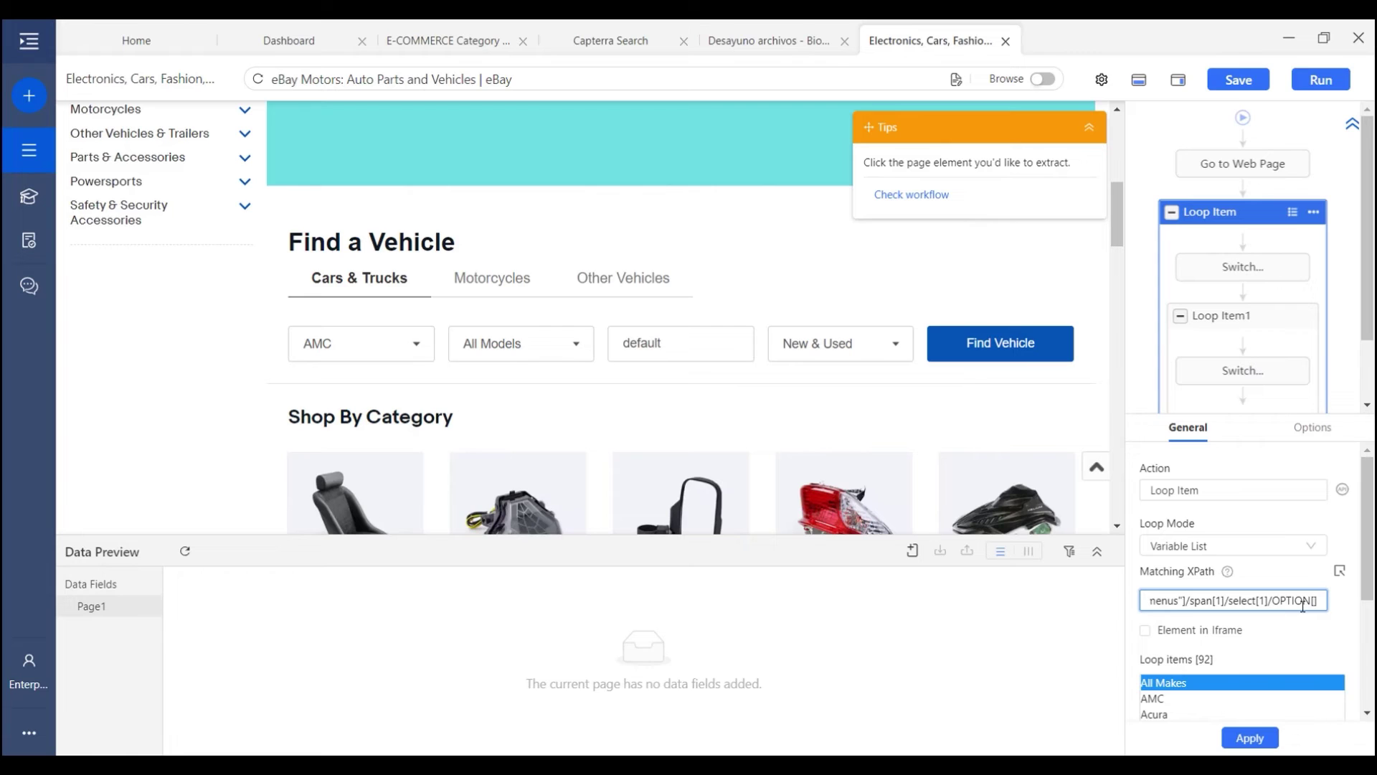
text(position()=3)
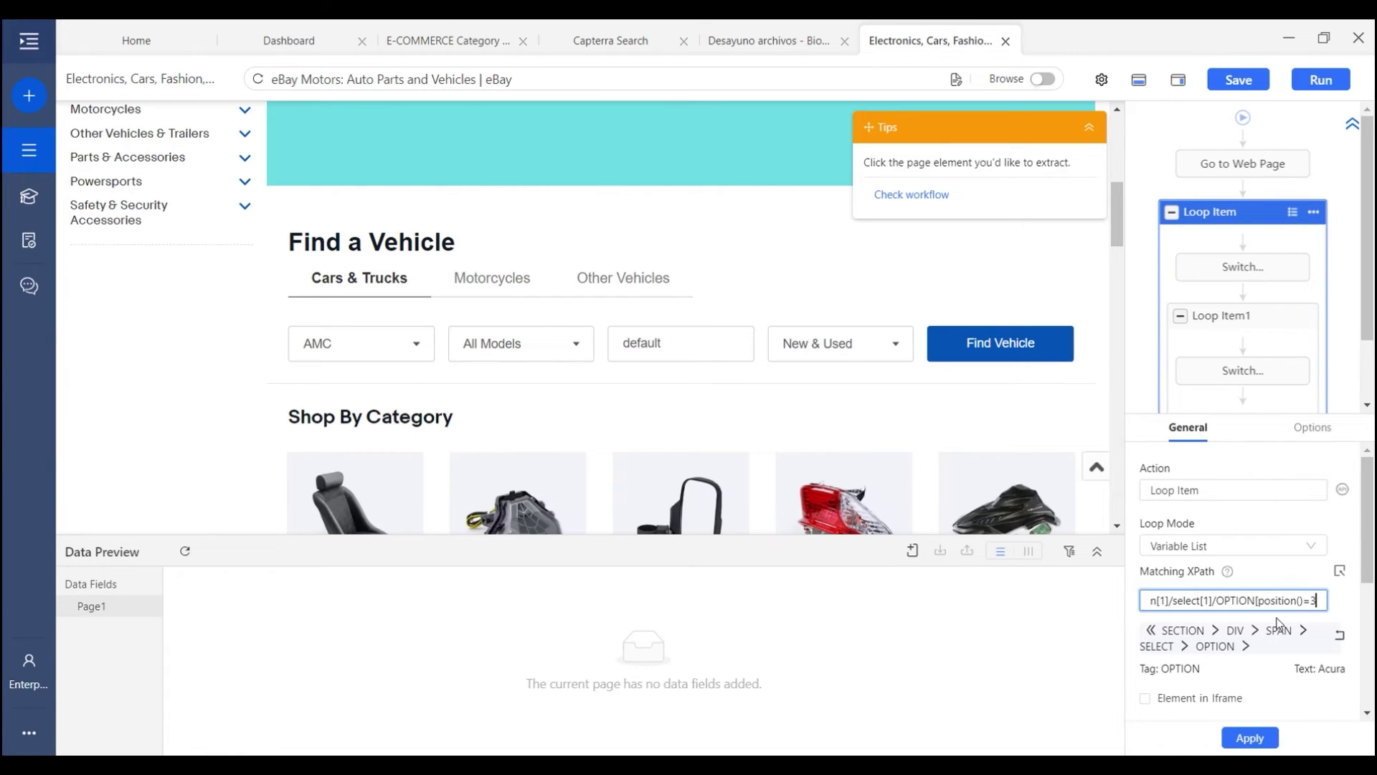
scroll(1280, 645, down, 3)
click(1261, 740)
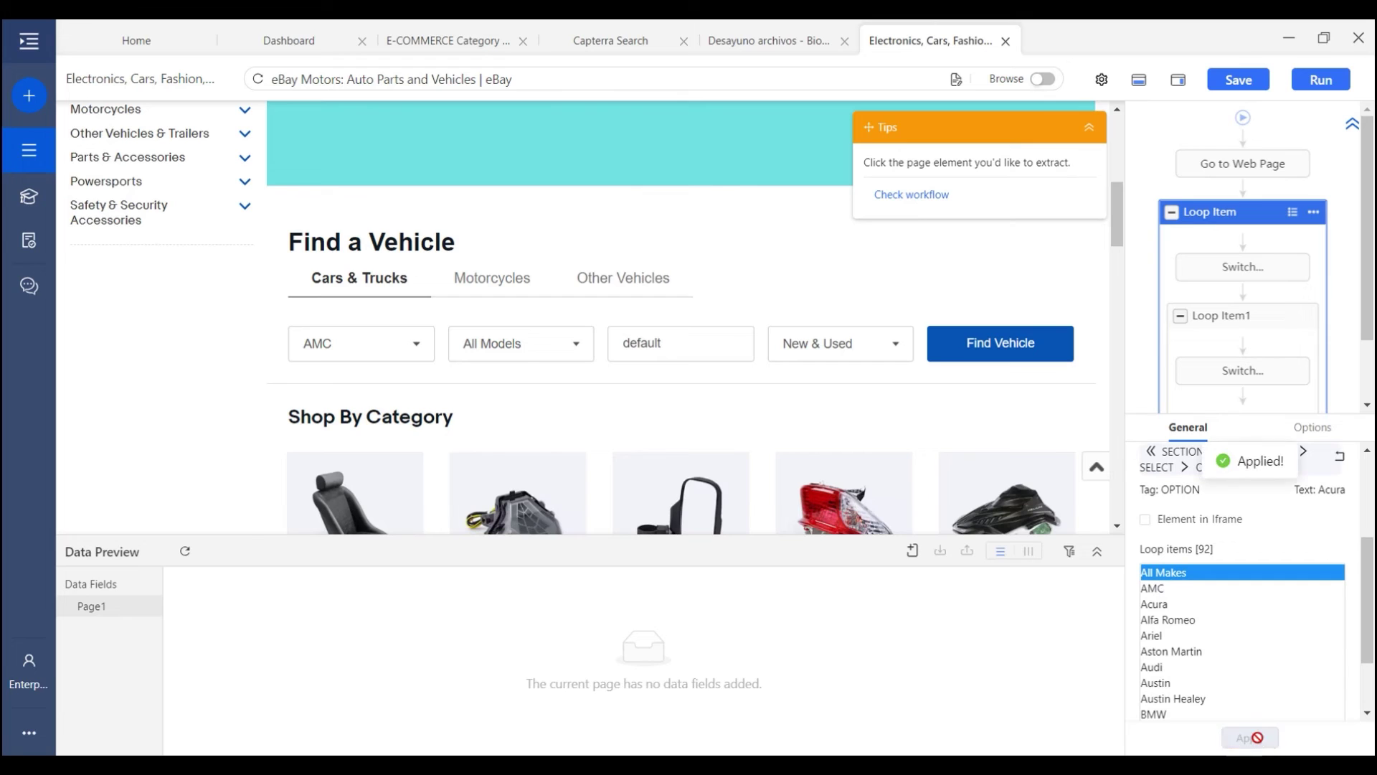
Check the outer loop's XPath ends in OPTION[position()=3] and lists only Acura as its loop item
click(1220, 215)
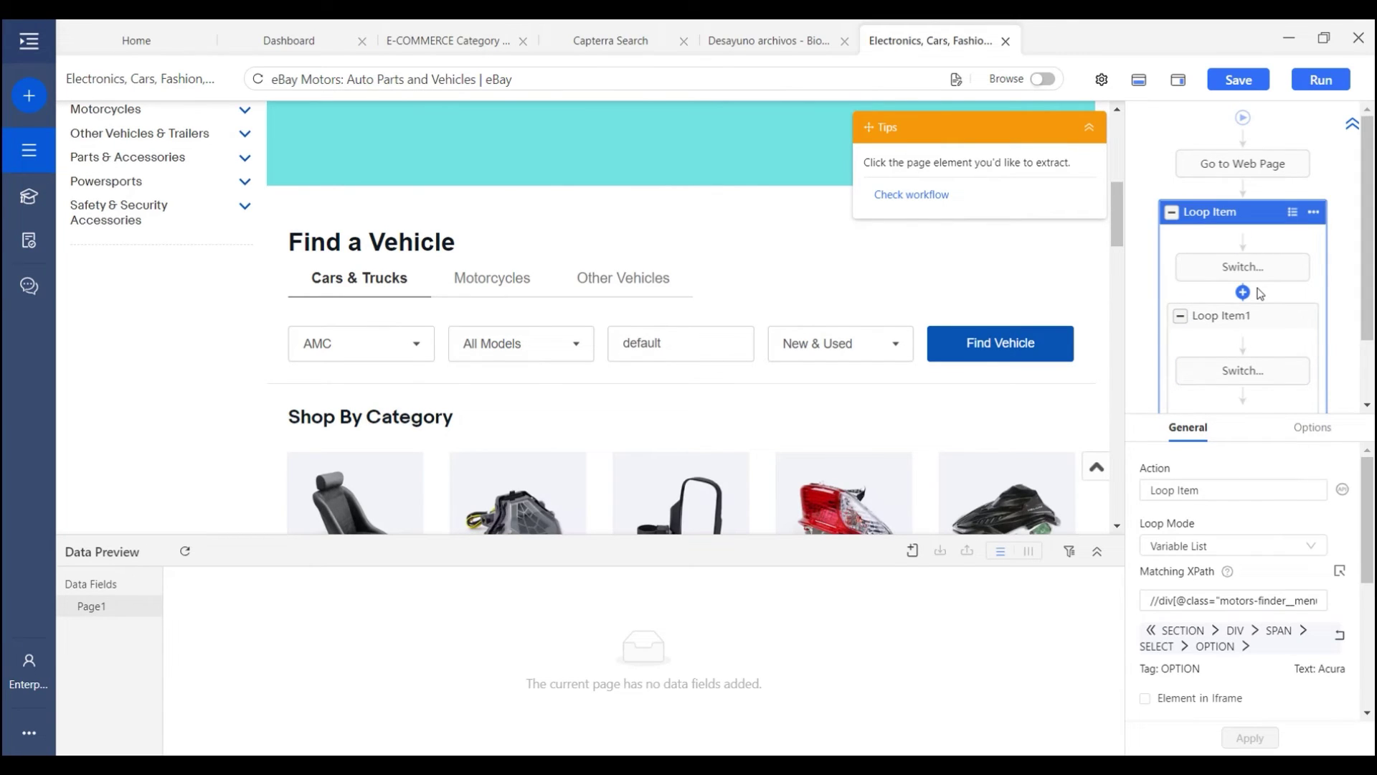
scroll(1263, 632, down, 2)
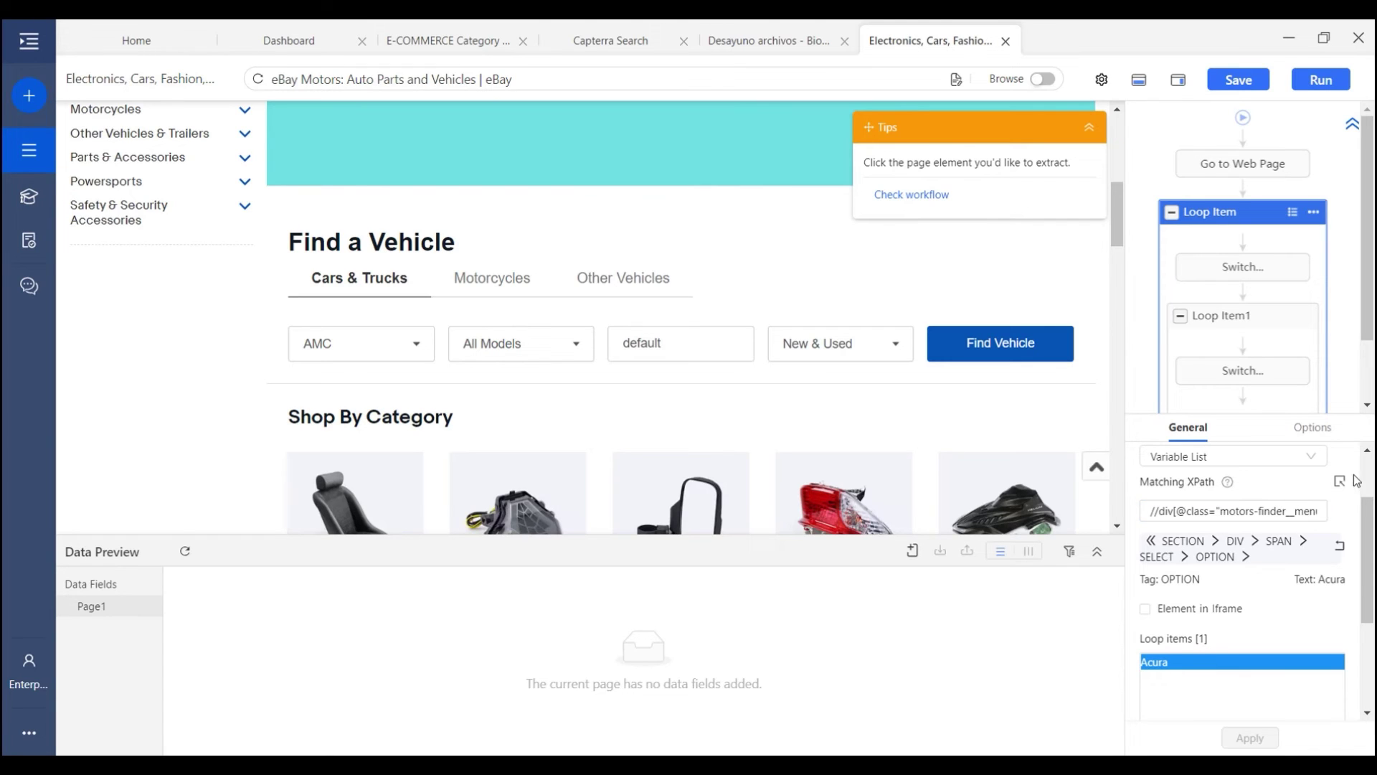
drag(1284, 511, 1327, 511)
click(1304, 511)
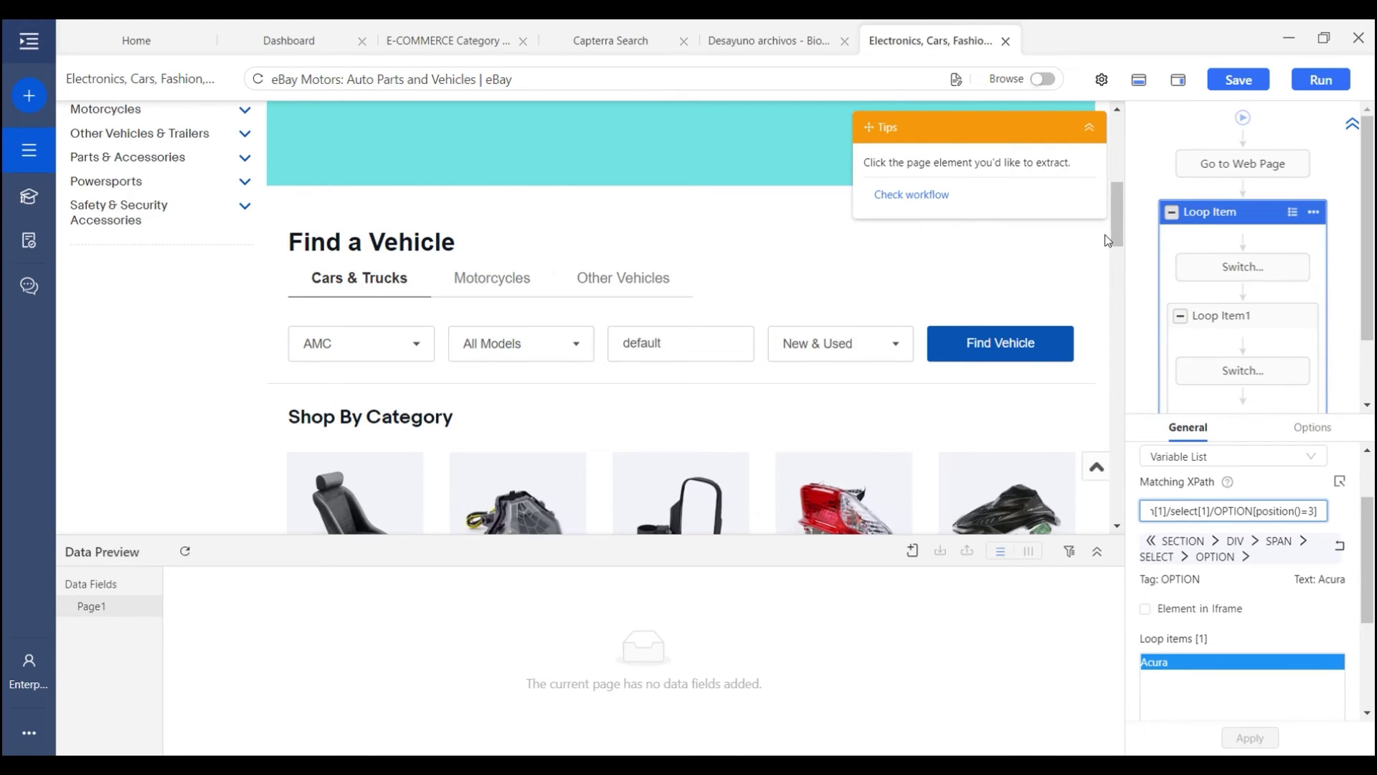
Extract the make dropdown's text and move Extract Data below the first Switch Dropdown step
click(398, 360)
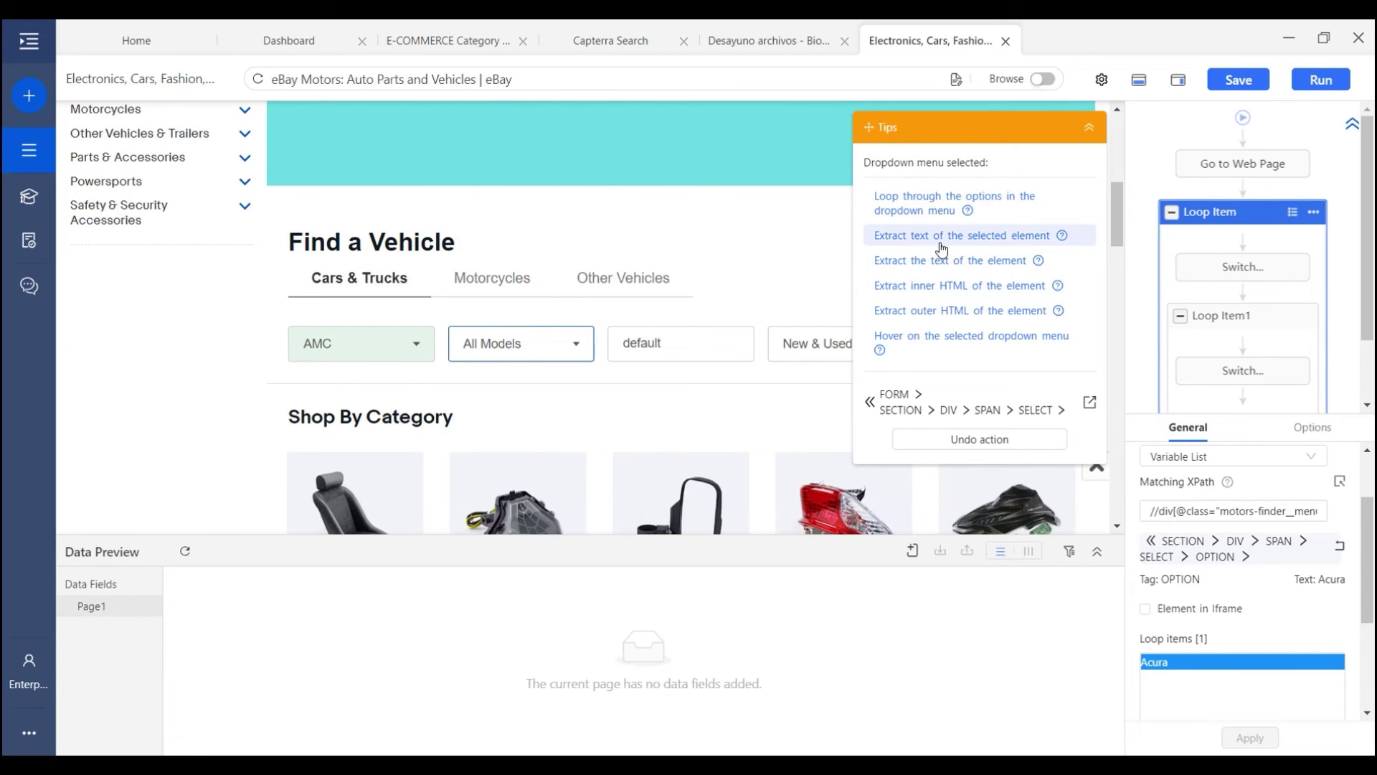
click(991, 236)
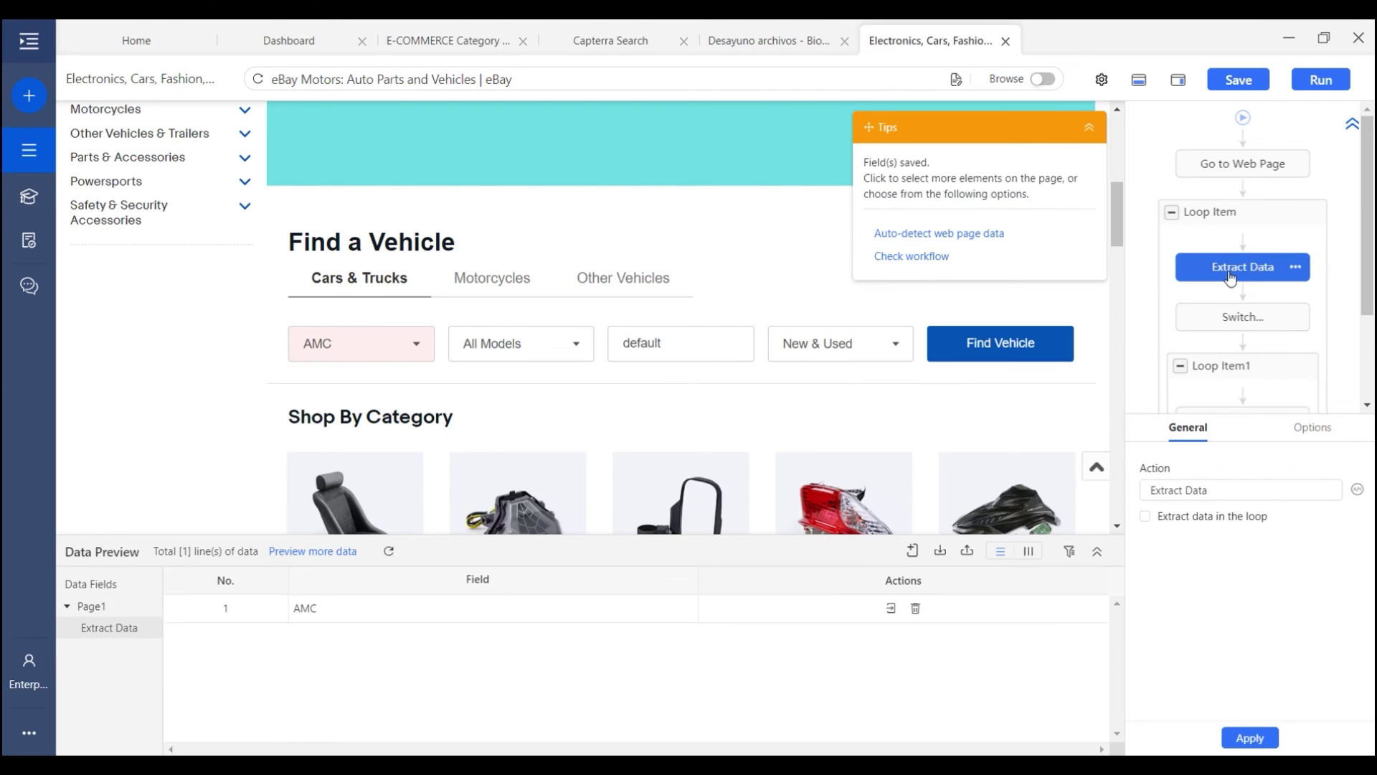
drag(1255, 276, 1247, 215)
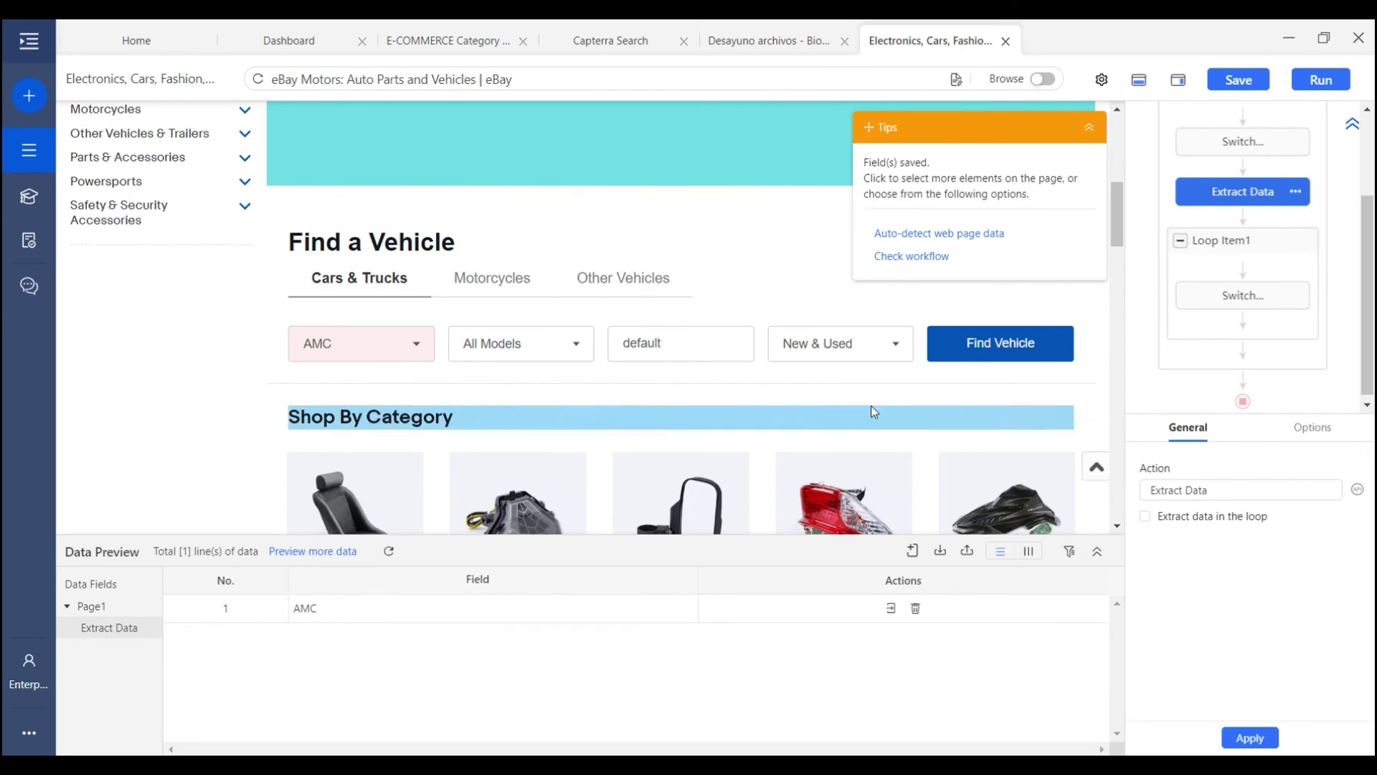
Add a Click Item on Find Vehicle to show 38 AMC listings, then select the '1968 AMC Other' title
click(957, 356)
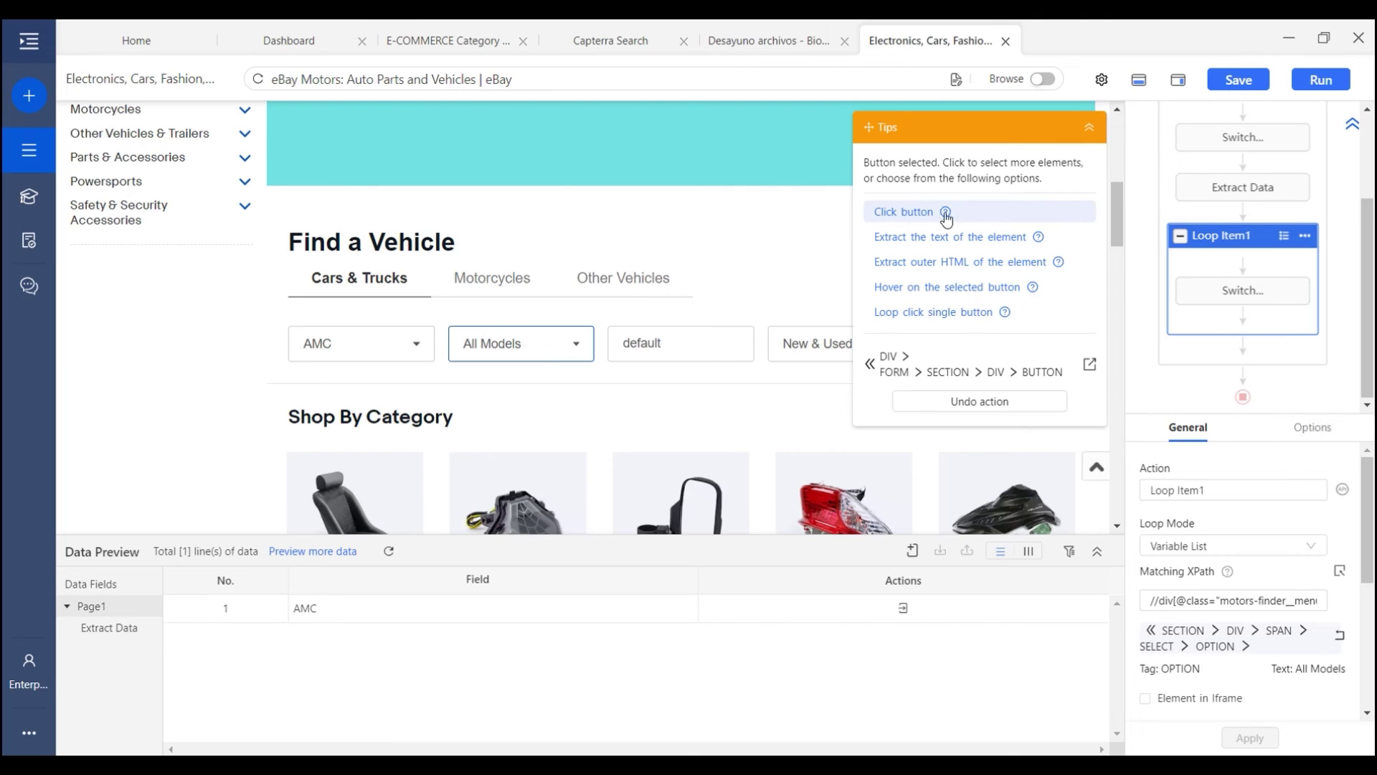
click(915, 215)
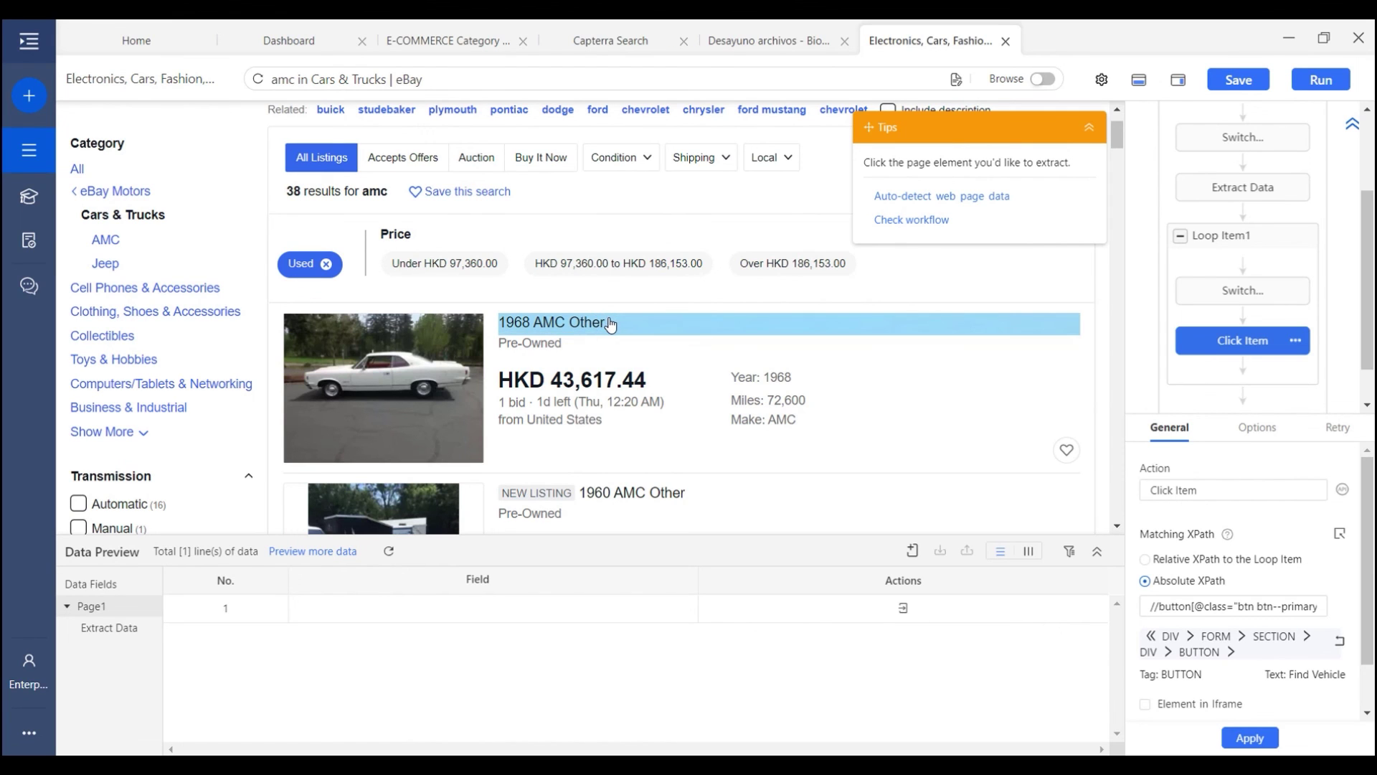
click(617, 325)
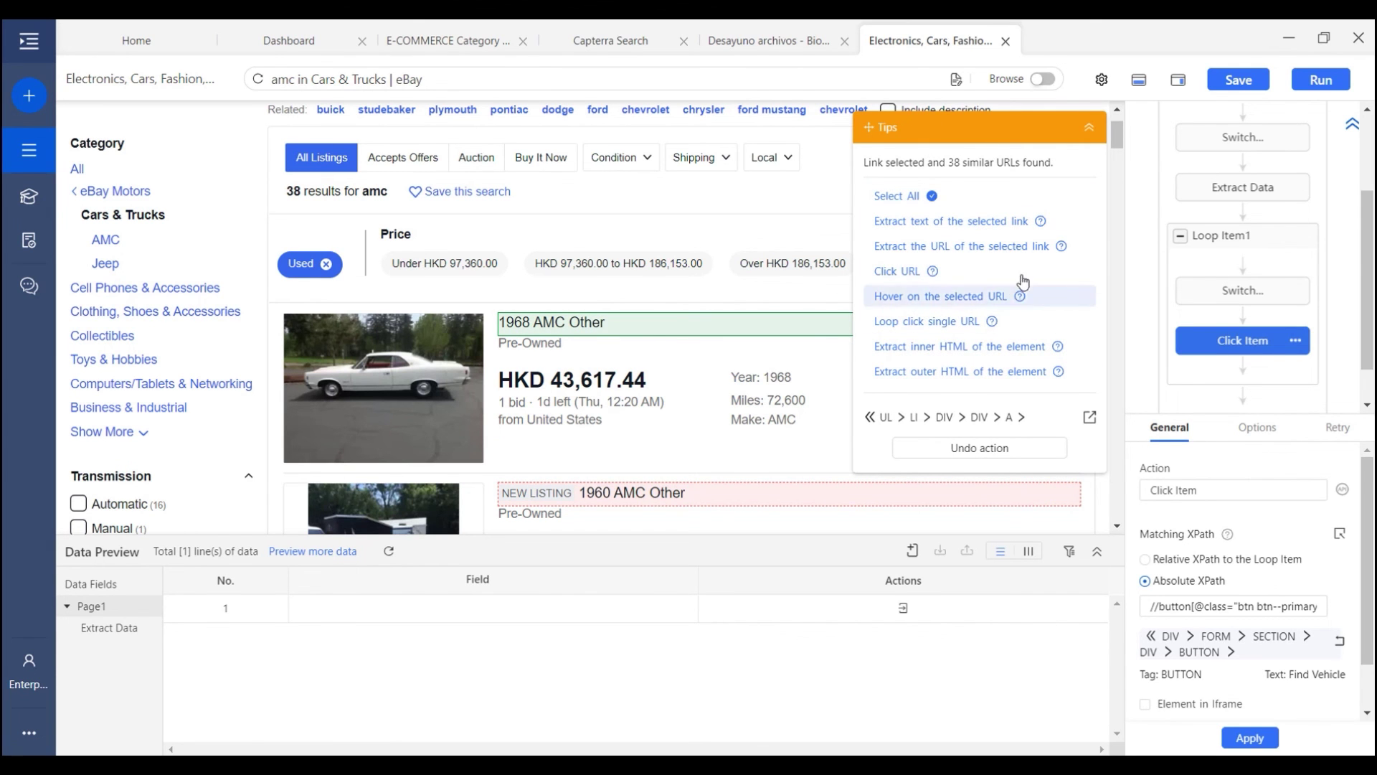
mouse_move(1020, 246)
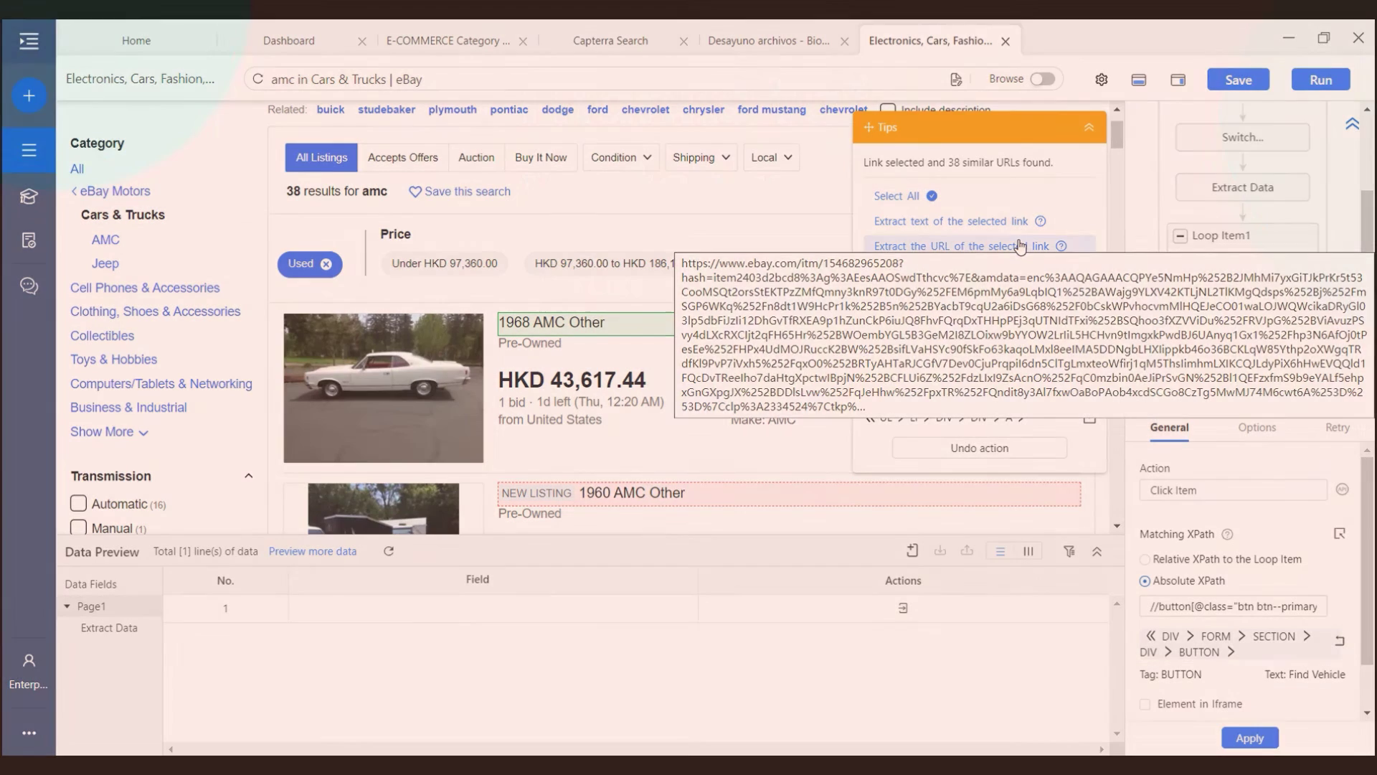